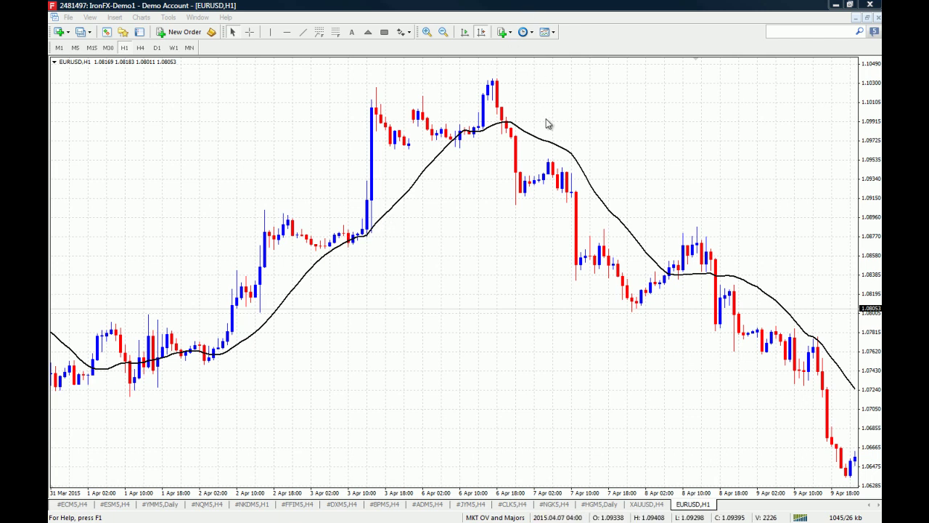
- Try a period of 5 on the black moving average, then reopen its settings to revert it
{"action": "double_click", "coordinate": [542, 141]}
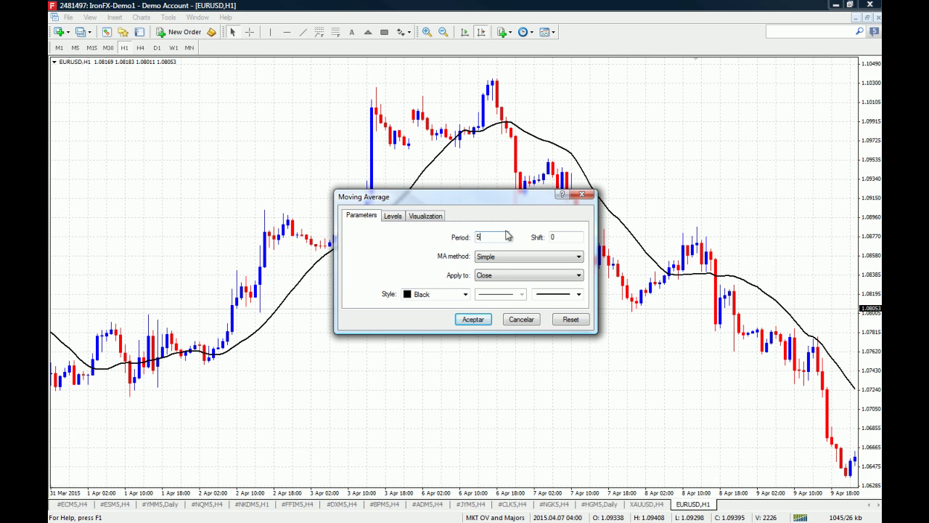
{"action": "left_click", "coordinate": [472, 319]}
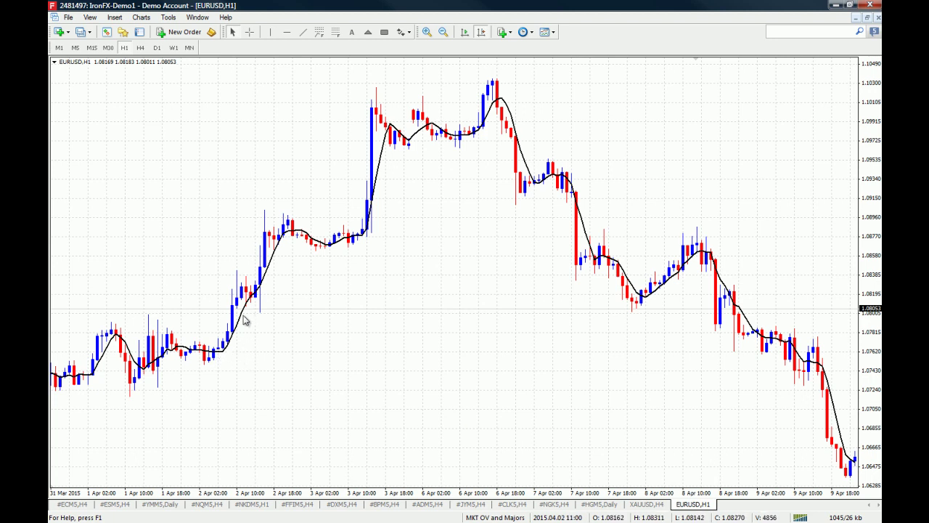
{"action": "mouse_move", "coordinate": [328, 247]}
{"action": "double_click", "coordinate": [385, 150]}
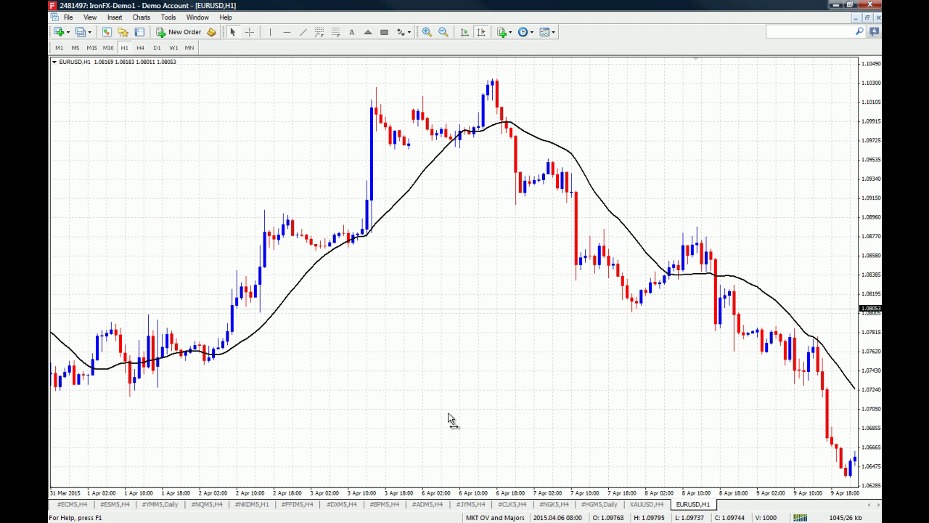
{"action": "scroll", "coordinate": [446, 418], "scroll_direction": "down", "scroll_amount": 2}
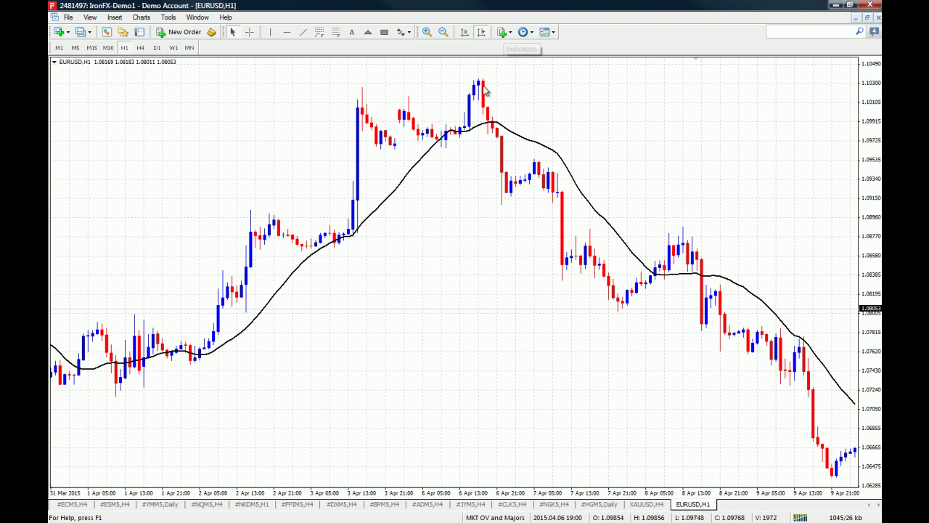
- Add a 200-period moving average coloured OrangeRed to the chart
{"action": "left_click", "coordinate": [503, 33]}
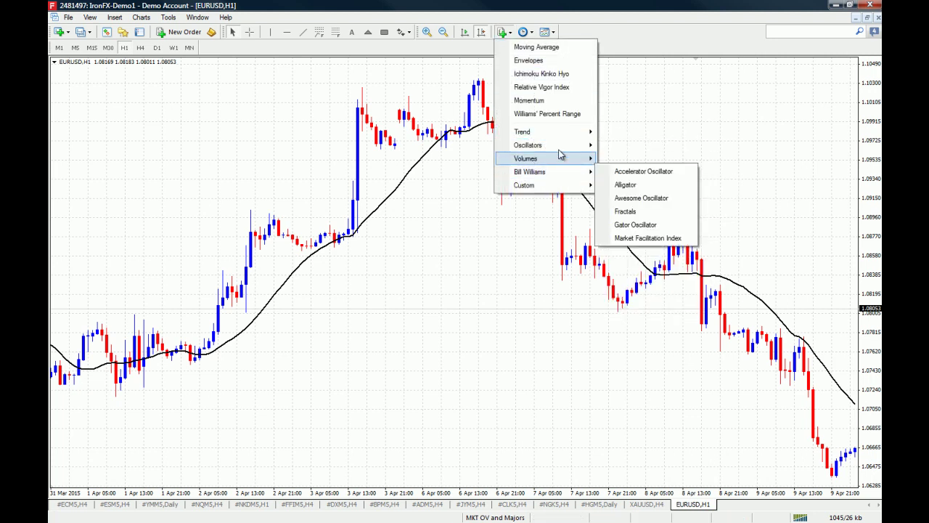
{"action": "mouse_move", "coordinate": [565, 132]}
{"action": "left_click", "coordinate": [635, 137]}
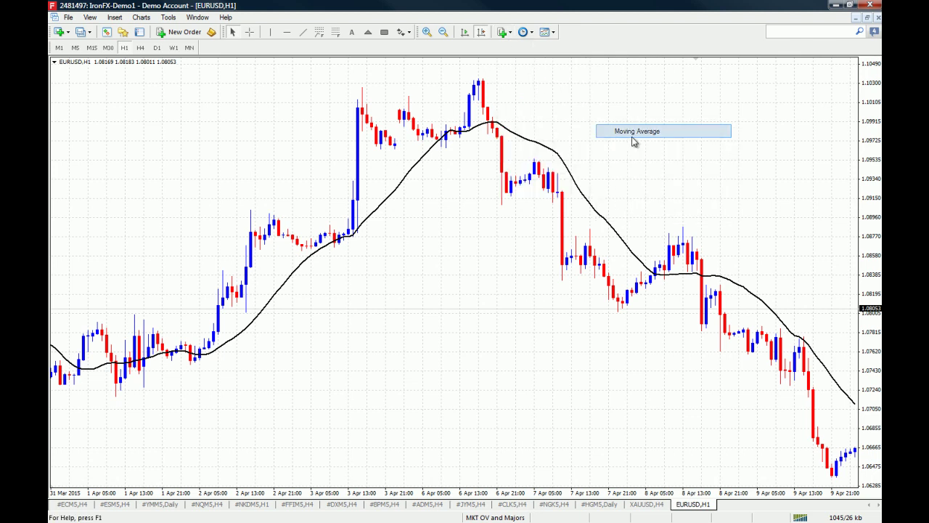
{"action": "type", "text": "200"}
{"action": "left_click", "coordinate": [465, 294]}
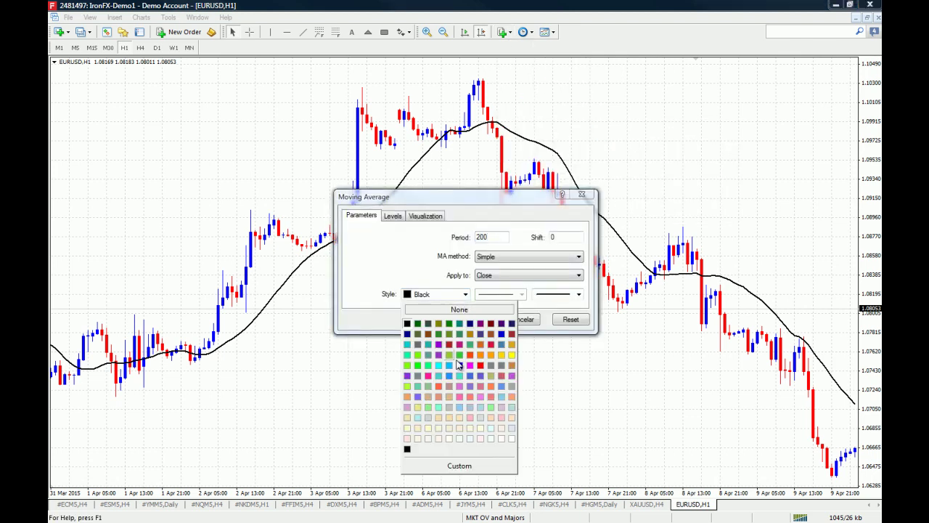
{"action": "left_click", "coordinate": [479, 351]}
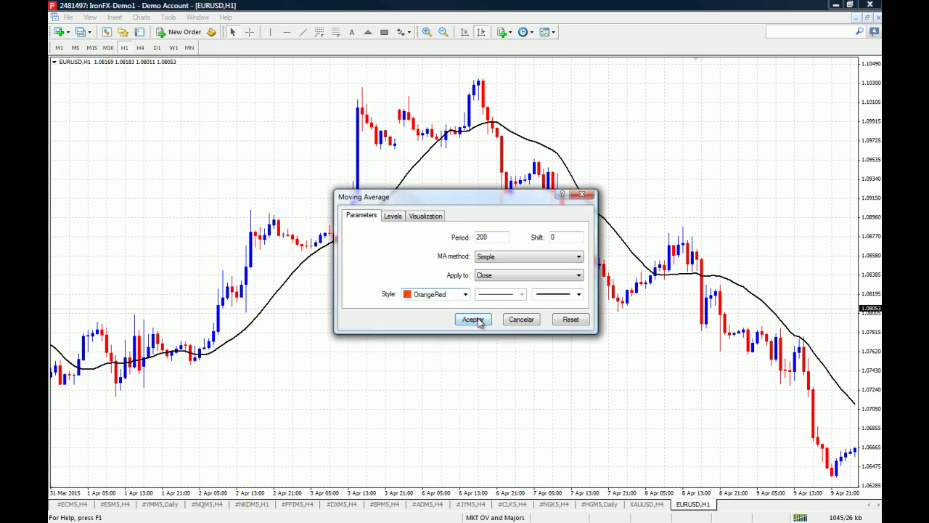
{"action": "left_click", "coordinate": [472, 319]}
{"action": "left_click", "coordinate": [501, 34]}
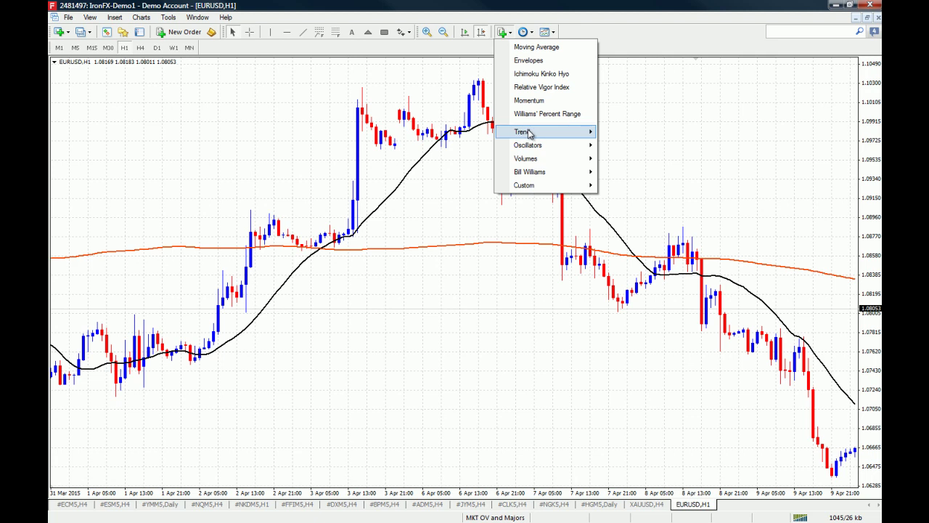
- Add a 50-period BlueViolet moving average, then pan the chart to inspect it
{"action": "mouse_move", "coordinate": [530, 135]}
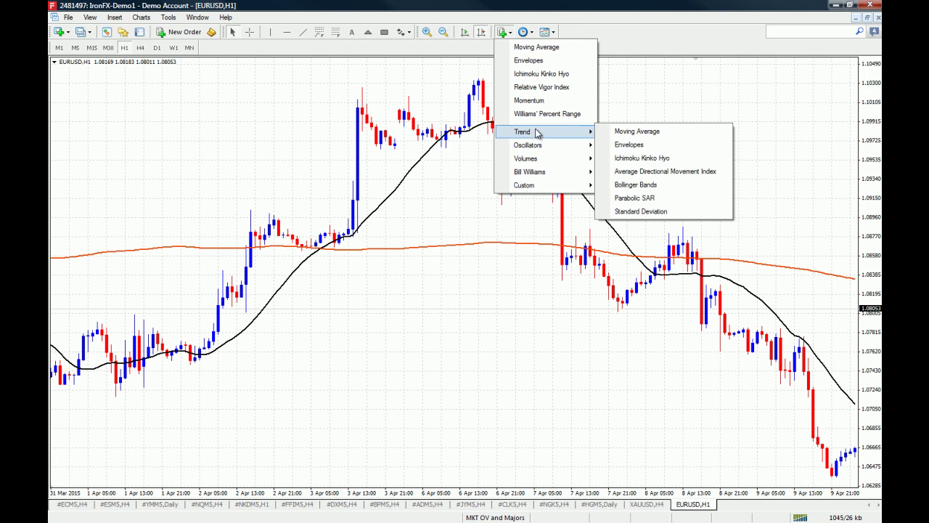
{"action": "left_click", "coordinate": [636, 133]}
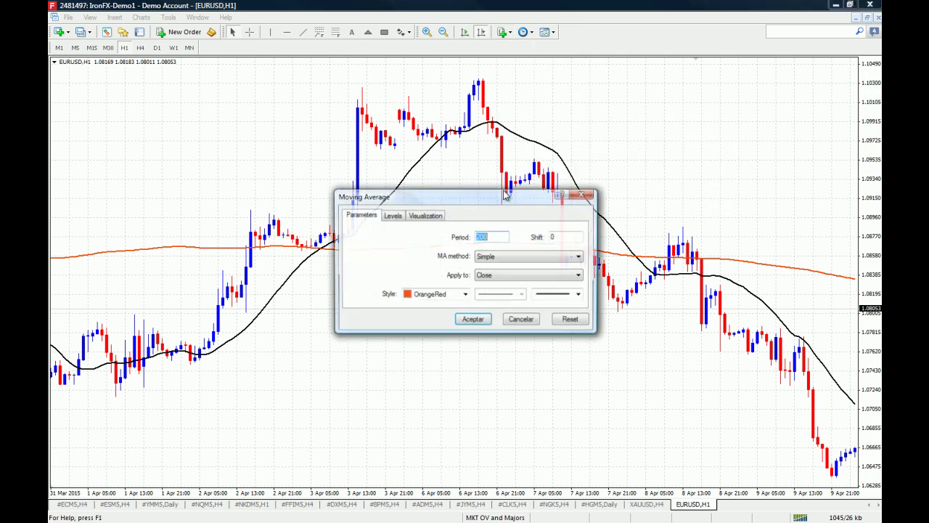
{"action": "type", "text": "50"}
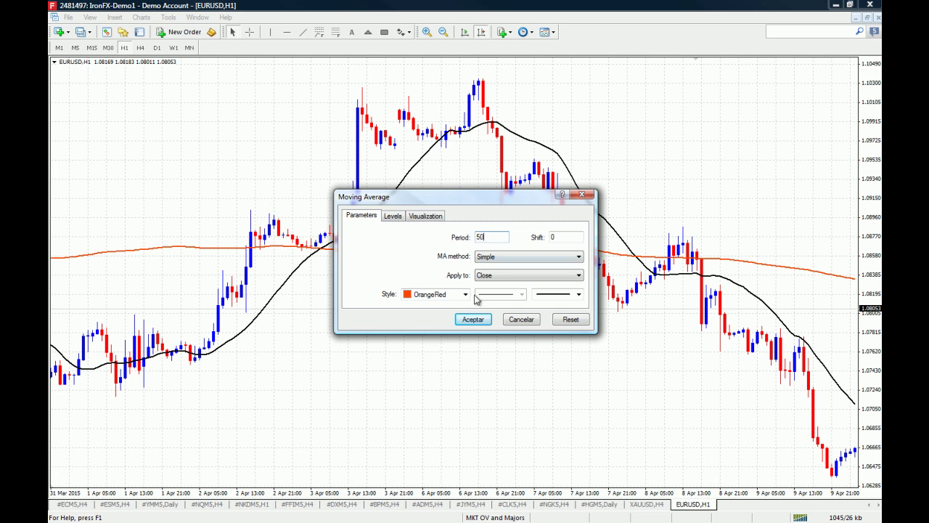
{"action": "left_click", "coordinate": [464, 294]}
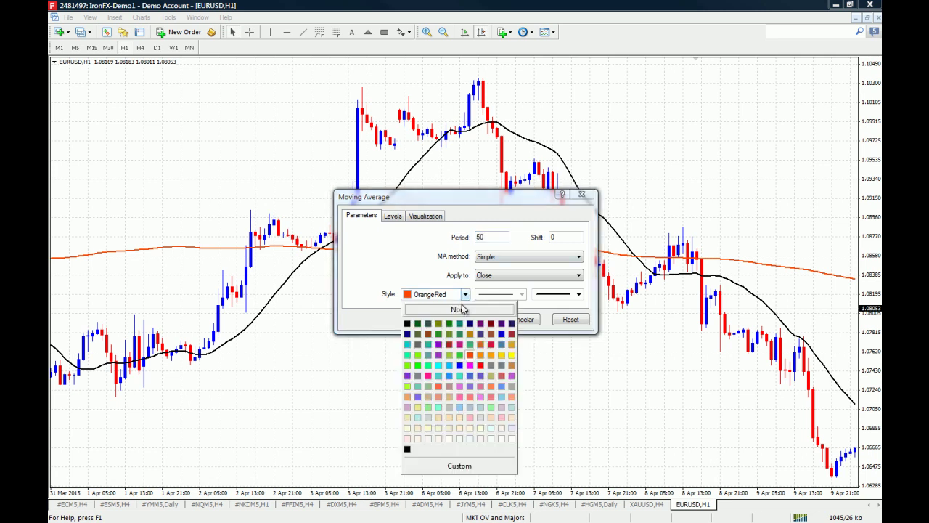
{"action": "left_click", "coordinate": [407, 375]}
{"action": "key", "text": "Return"}
{"action": "left_click_drag", "start_coordinate": [359, 390], "coordinate": [413, 402]}
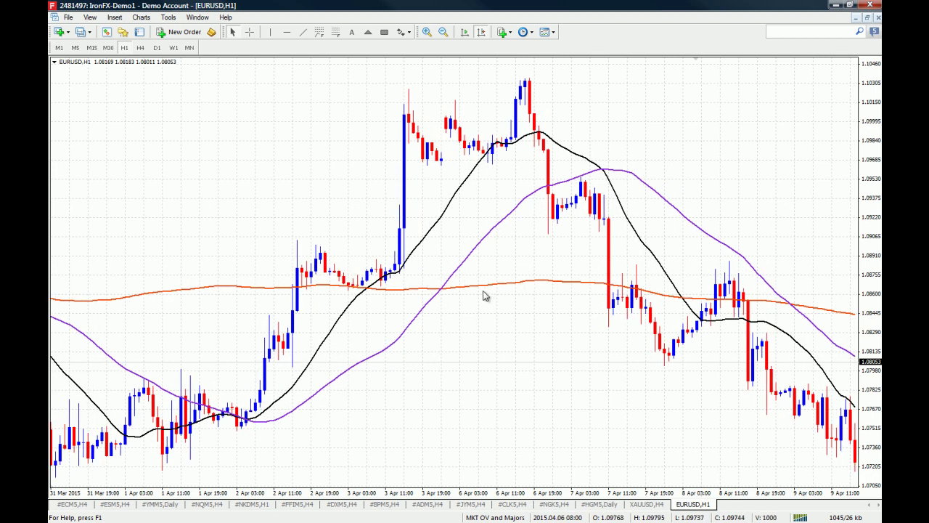
{"action": "left_click_drag", "start_coordinate": [743, 151], "coordinate": [367, 160]}
- Scroll the chart until the 19–30 March bars with all three averages are shown
{"action": "scroll", "coordinate": [717, 144], "scroll_direction": "up", "scroll_amount": 4}
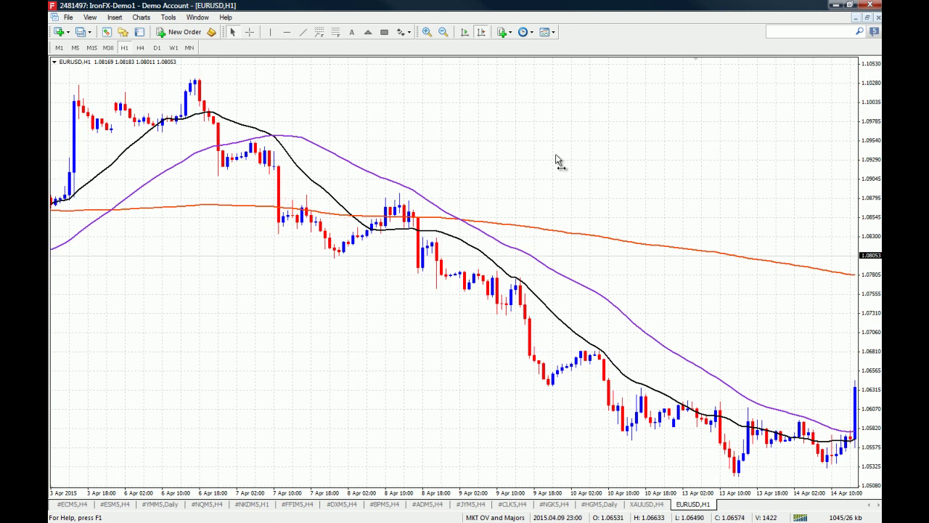
{"action": "scroll", "coordinate": [666, 369], "scroll_direction": "up", "scroll_amount": 5}
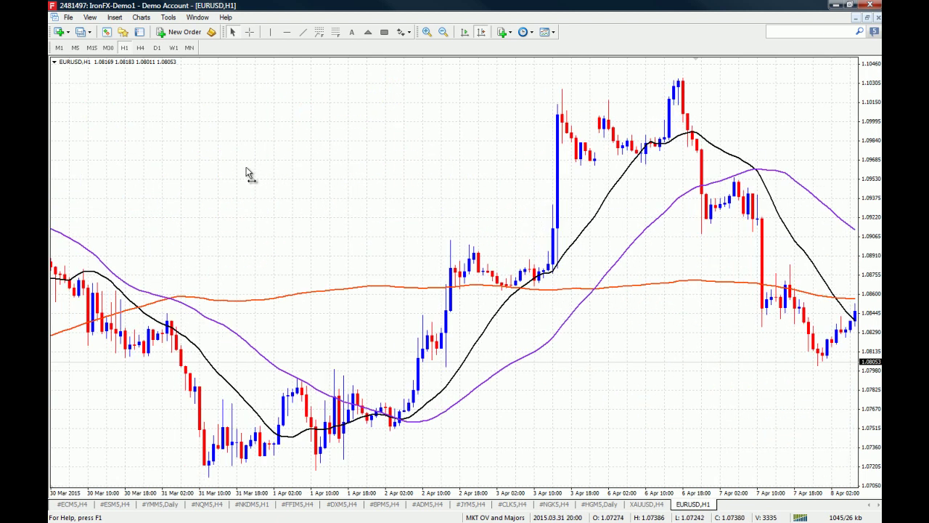
{"action": "scroll", "coordinate": [326, 307], "scroll_direction": "up", "scroll_amount": 5}
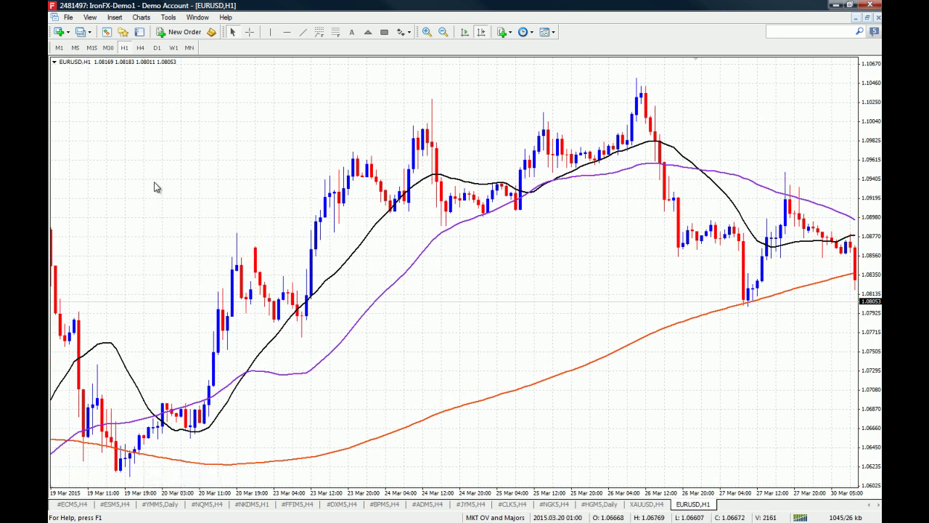
{"action": "scroll", "coordinate": [681, 393], "scroll_direction": "down", "scroll_amount": 4}
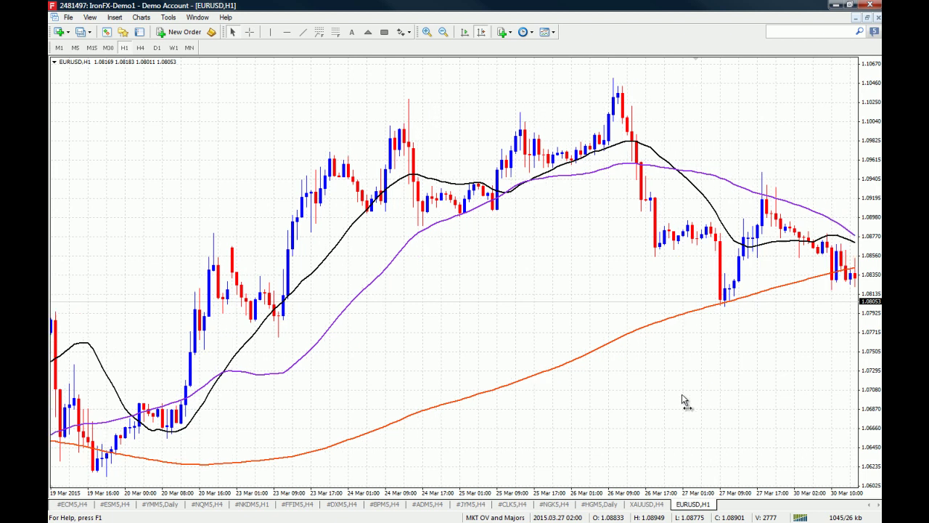
{"action": "scroll", "coordinate": [681, 387], "scroll_direction": "up", "scroll_amount": 4}
{"action": "scroll", "coordinate": [752, 369], "scroll_direction": "down", "scroll_amount": 1}
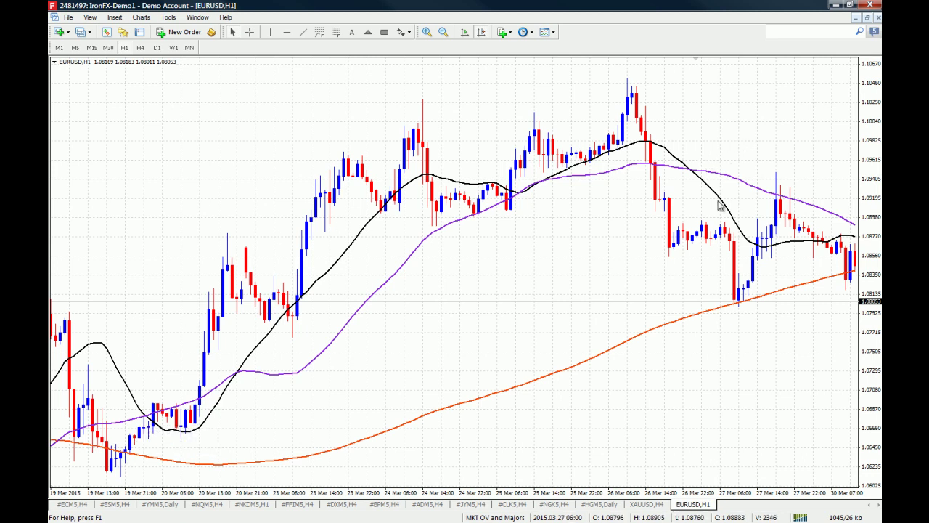
- Draw rectangles over the 19 Mar dip and the 27 Mar touch of the orange-red line
{"action": "left_click_drag", "start_coordinate": [89, 240], "coordinate": [638, 244]}
{"action": "mouse_move", "coordinate": [225, 323]}
{"action": "left_mouse_down"}
{"action": "mouse_move", "coordinate": [411, 361]}
{"action": "mouse_move", "coordinate": [637, 363]}
{"action": "left_mouse_up"}
{"action": "left_click_drag", "start_coordinate": [149, 327], "coordinate": [474, 368]}
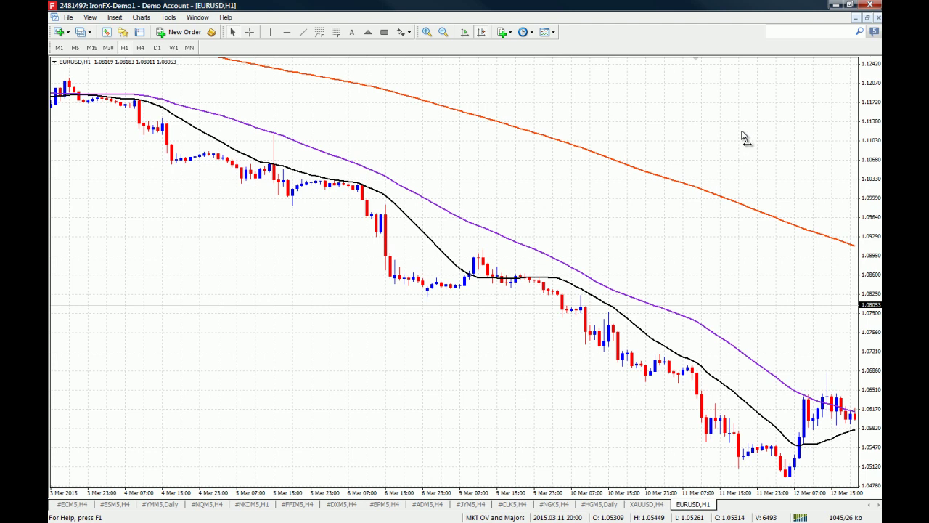
{"action": "left_click_drag", "start_coordinate": [744, 137], "coordinate": [512, 167]}
{"action": "left_click_drag", "start_coordinate": [798, 218], "coordinate": [274, 311]}
{"action": "left_click_drag", "start_coordinate": [690, 349], "coordinate": [478, 374]}
{"action": "mouse_move", "coordinate": [833, 415]}
{"action": "left_mouse_down"}
{"action": "mouse_move", "coordinate": [585, 460]}
{"action": "mouse_move", "coordinate": [400, 446]}
{"action": "left_mouse_up"}
{"action": "left_click_drag", "start_coordinate": [649, 298], "coordinate": [479, 318]}
{"action": "left_click", "coordinate": [385, 33]}
{"action": "mouse_move", "coordinate": [143, 413]}
{"action": "left_mouse_down"}
{"action": "mouse_move", "coordinate": [175, 459]}
{"action": "mouse_move", "coordinate": [218, 457]}
{"action": "left_mouse_up"}
{"action": "left_click", "coordinate": [385, 33]}
{"action": "mouse_move", "coordinate": [790, 265]}
{"action": "left_mouse_down"}
{"action": "mouse_move", "coordinate": [821, 315]}
{"action": "mouse_move", "coordinate": [833, 318]}
{"action": "left_mouse_up"}
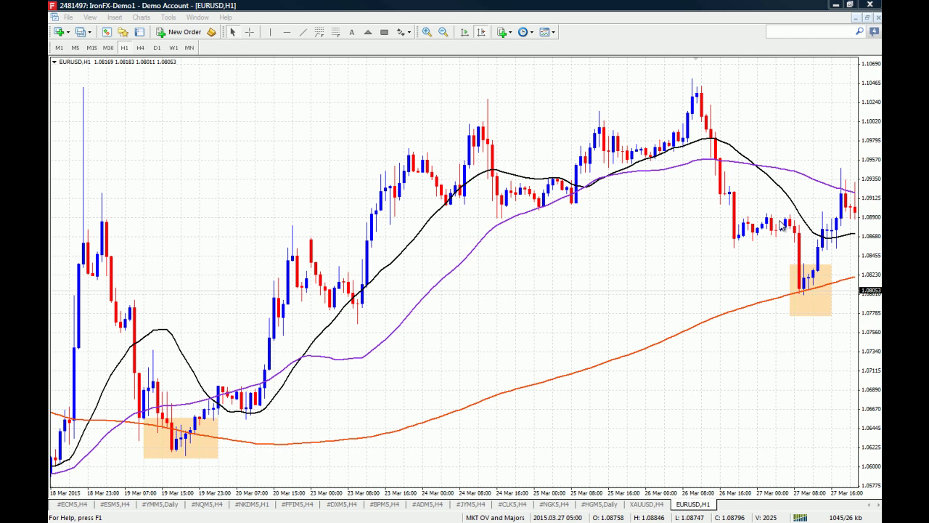
- Shade a rectangle over the 2–3 Apr candles sitting on the orange-red average
{"action": "left_click_drag", "start_coordinate": [781, 321], "coordinate": [805, 367]}
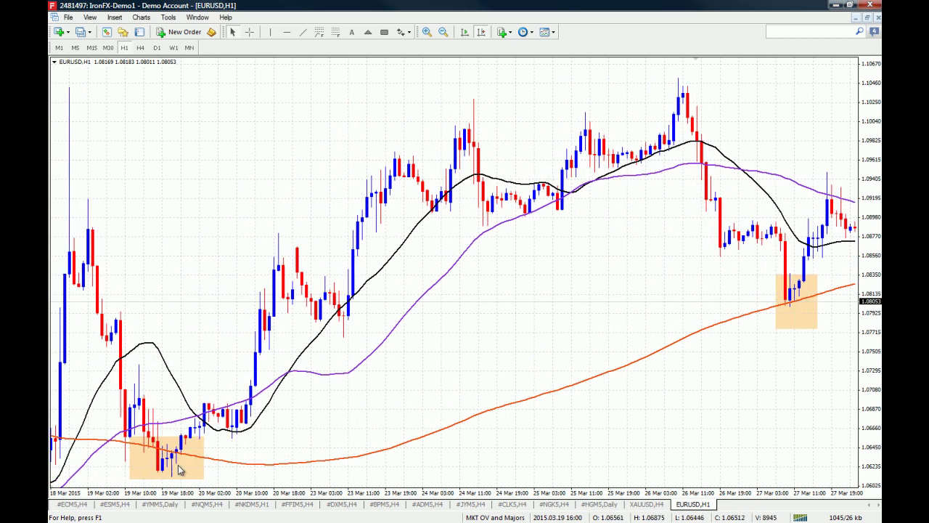
{"action": "scroll", "coordinate": [629, 406], "scroll_direction": "down", "scroll_amount": 5}
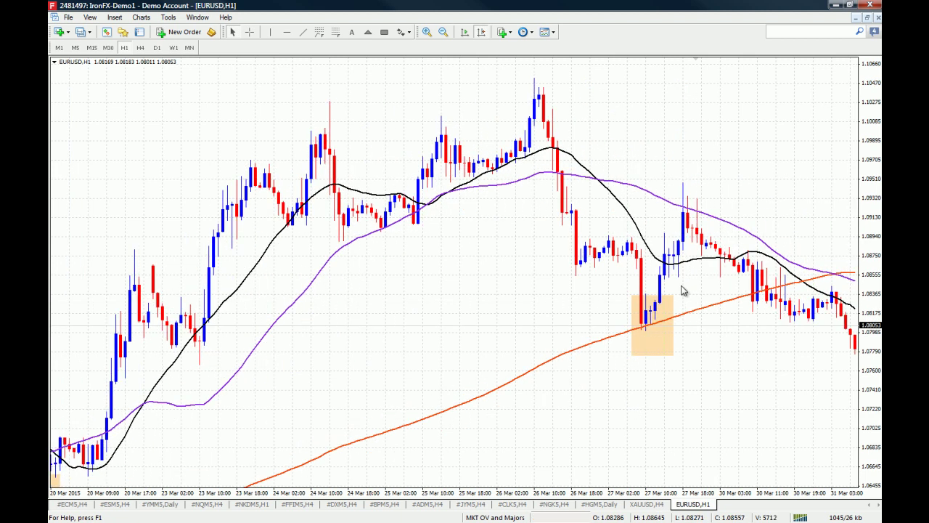
{"action": "scroll", "coordinate": [742, 340], "scroll_direction": "down", "scroll_amount": 10}
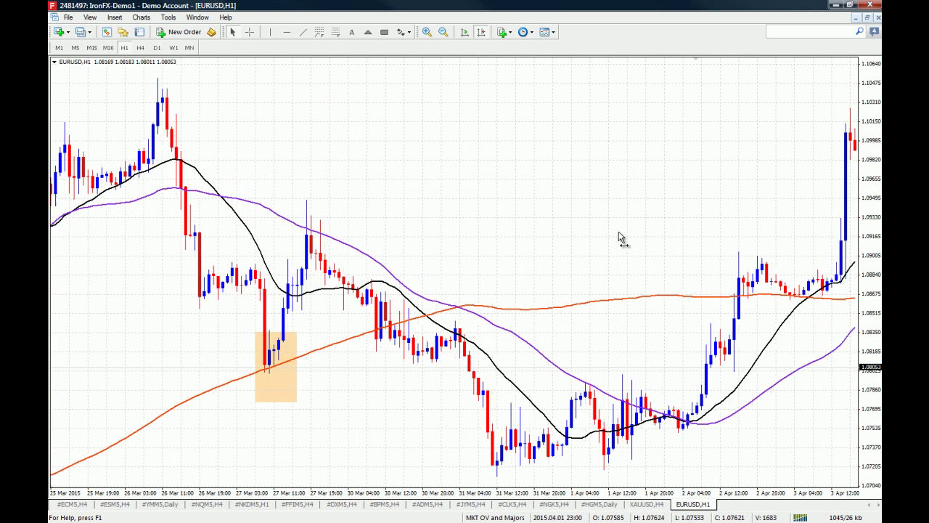
{"action": "scroll", "coordinate": [621, 238], "scroll_direction": "down", "scroll_amount": 8}
{"action": "left_click", "coordinate": [384, 32]}
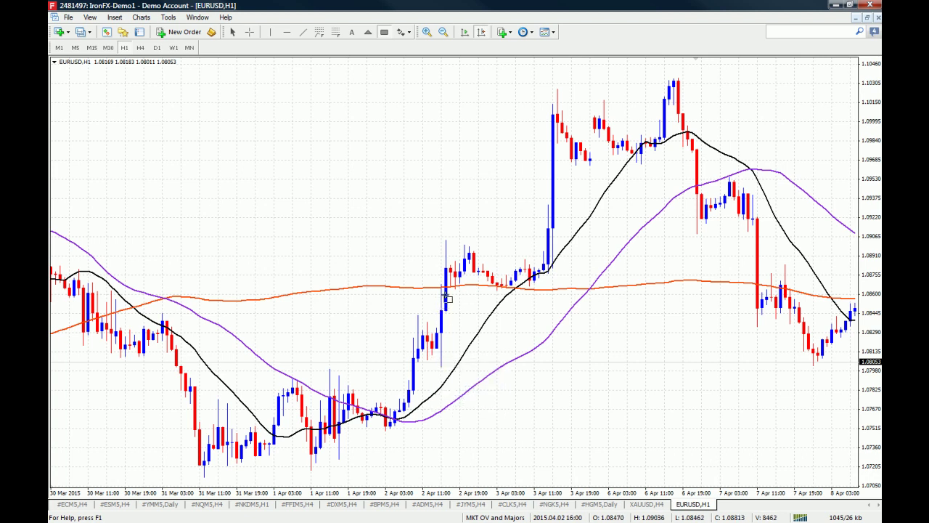
{"action": "mouse_move", "coordinate": [432, 249]}
{"action": "left_mouse_down"}
{"action": "mouse_move", "coordinate": [545, 293]}
{"action": "mouse_move", "coordinate": [602, 298]}
{"action": "mouse_move", "coordinate": [585, 303]}
{"action": "left_mouse_up"}
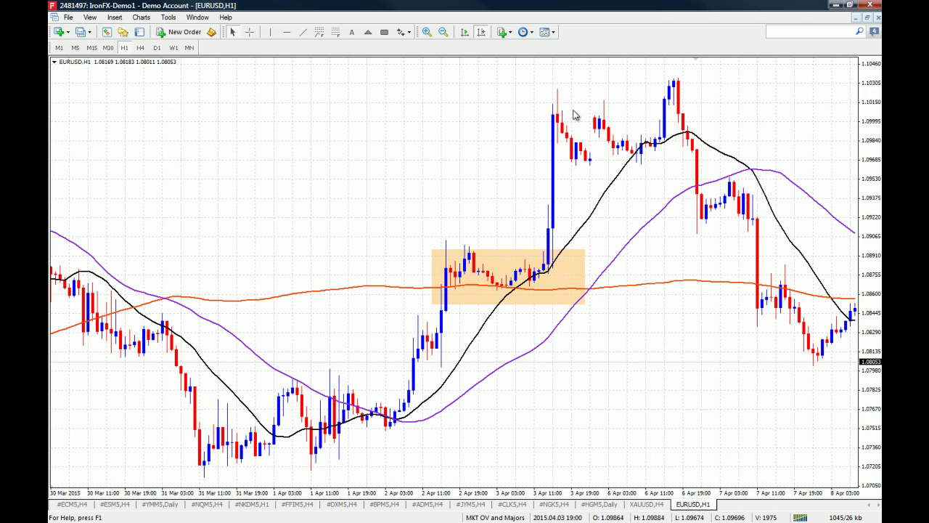
- Shade rectangles over the 7 Apr and 8 Apr candles touching the orange-red average
{"action": "left_click_drag", "start_coordinate": [772, 377], "coordinate": [441, 141]}
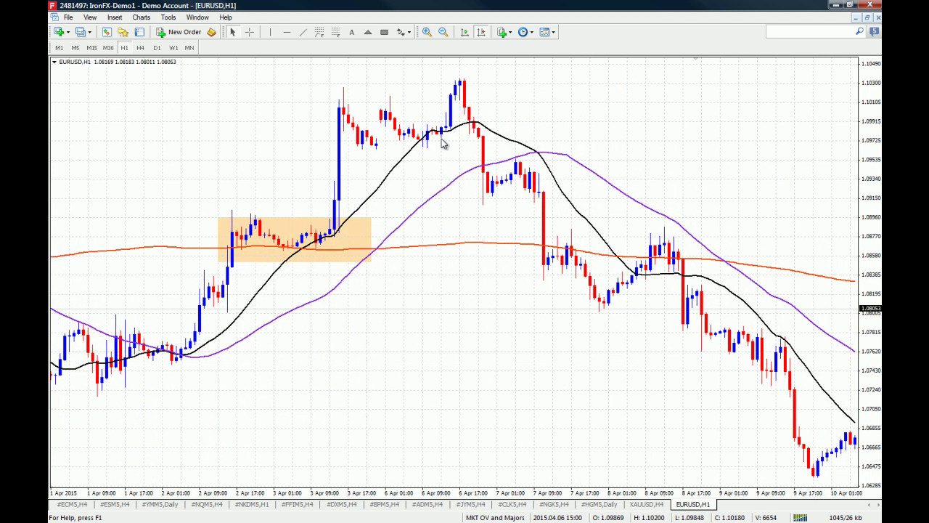
{"action": "left_click", "coordinate": [384, 33]}
{"action": "mouse_move", "coordinate": [524, 229]}
{"action": "left_mouse_down"}
{"action": "mouse_move", "coordinate": [552, 260]}
{"action": "mouse_move", "coordinate": [595, 273]}
{"action": "mouse_move", "coordinate": [589, 266]}
{"action": "left_mouse_up"}
{"action": "left_click", "coordinate": [384, 33]}
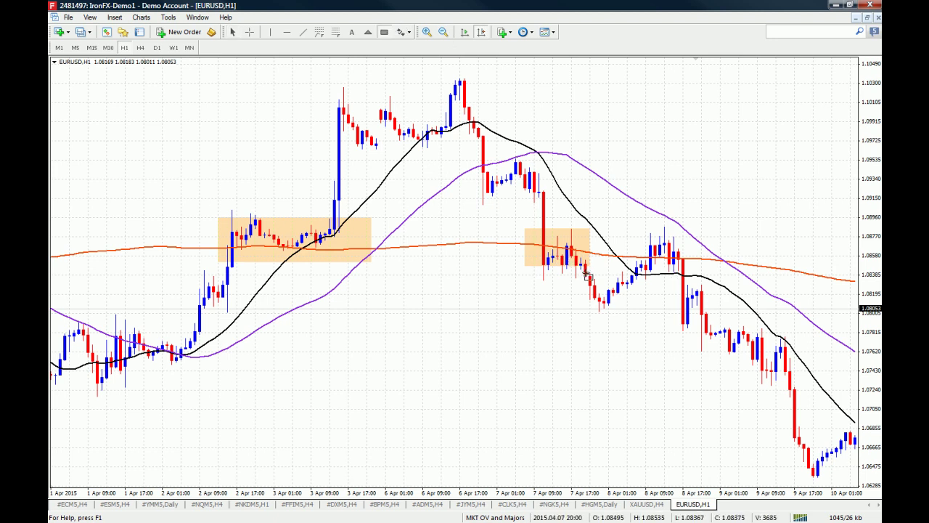
{"action": "mouse_move", "coordinate": [640, 225]}
{"action": "left_mouse_down"}
{"action": "mouse_move", "coordinate": [658, 267]}
{"action": "mouse_move", "coordinate": [688, 271]}
{"action": "left_mouse_up"}
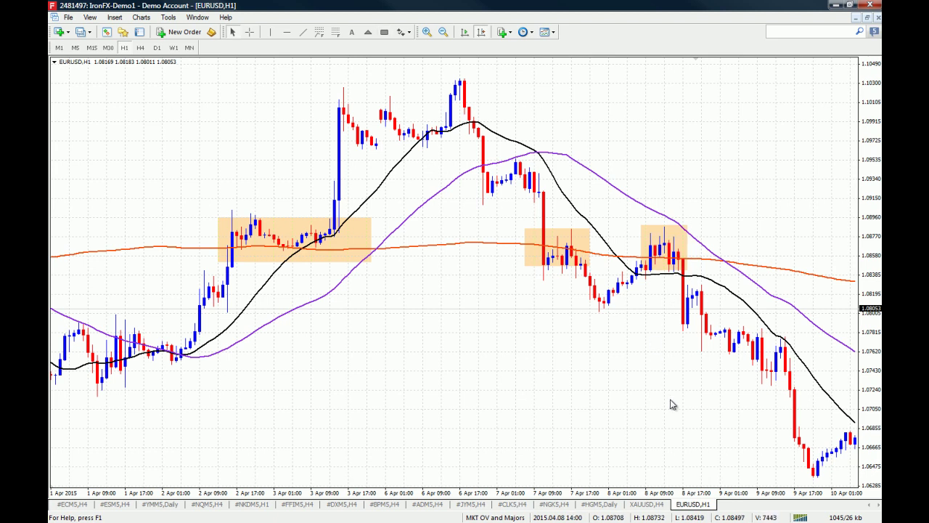
{"action": "left_click_drag", "start_coordinate": [670, 398], "coordinate": [640, 388]}
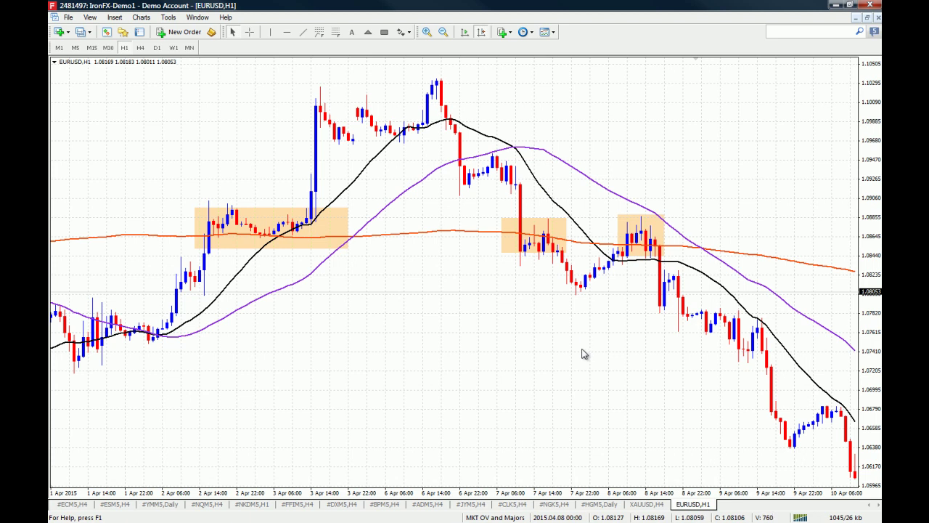
- Draw a shaded box over the 7 Apr peak touching the purple 50-period average
{"action": "scroll", "coordinate": [553, 311], "scroll_direction": "down", "scroll_amount": 4}
{"action": "scroll", "coordinate": [519, 312], "scroll_direction": "up", "scroll_amount": 4}
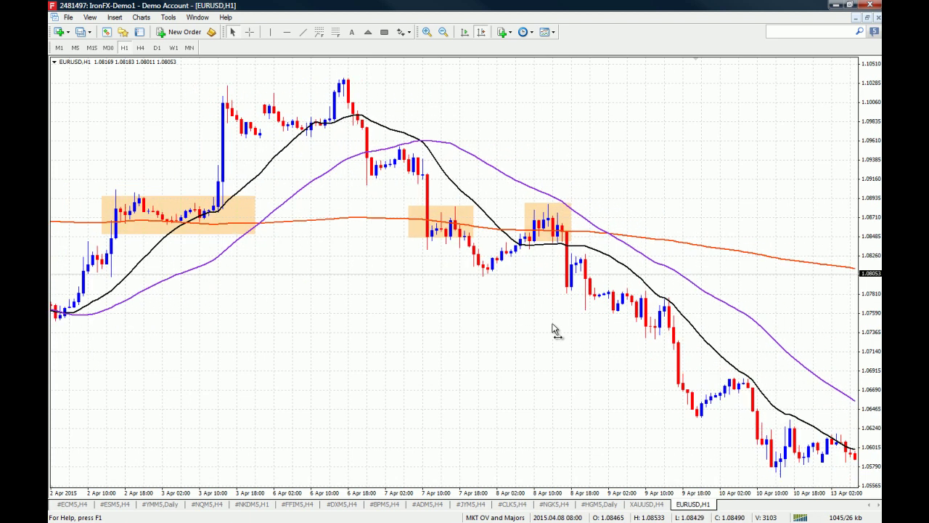
{"action": "left_click_drag", "start_coordinate": [541, 390], "coordinate": [563, 389]}
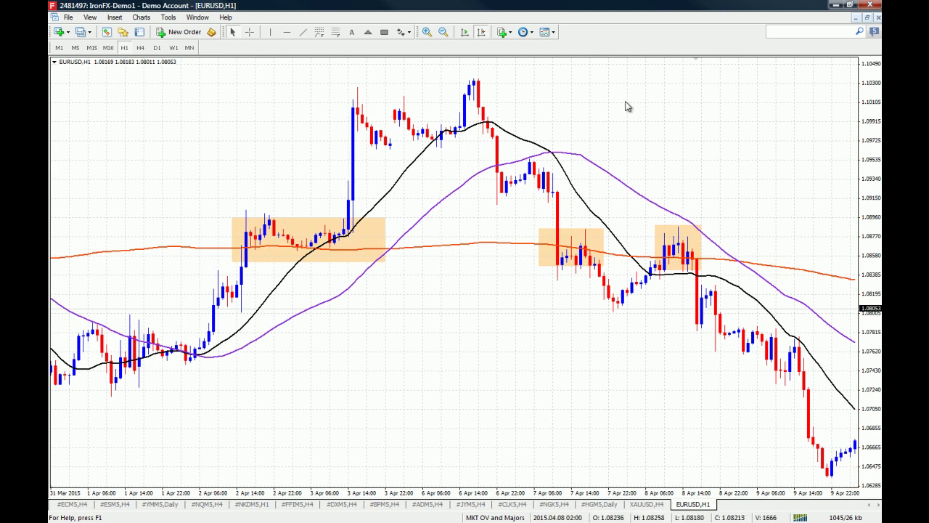
{"action": "left_click", "coordinate": [384, 32]}
{"action": "left_click_drag", "start_coordinate": [524, 130], "coordinate": [561, 169]}
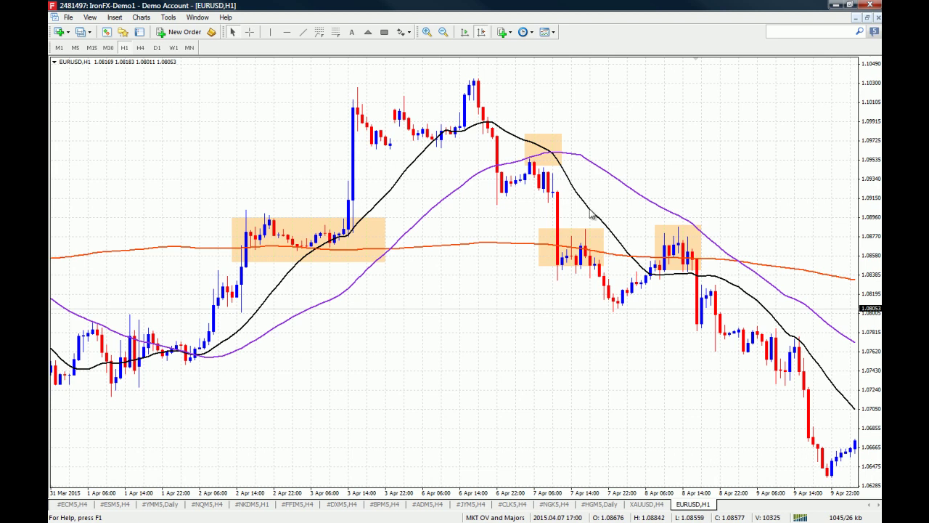
- Delete the 2–3 Apr, lower 7 Apr and 8 Apr boxes along the orange-red average
{"action": "key", "text": "Left"}
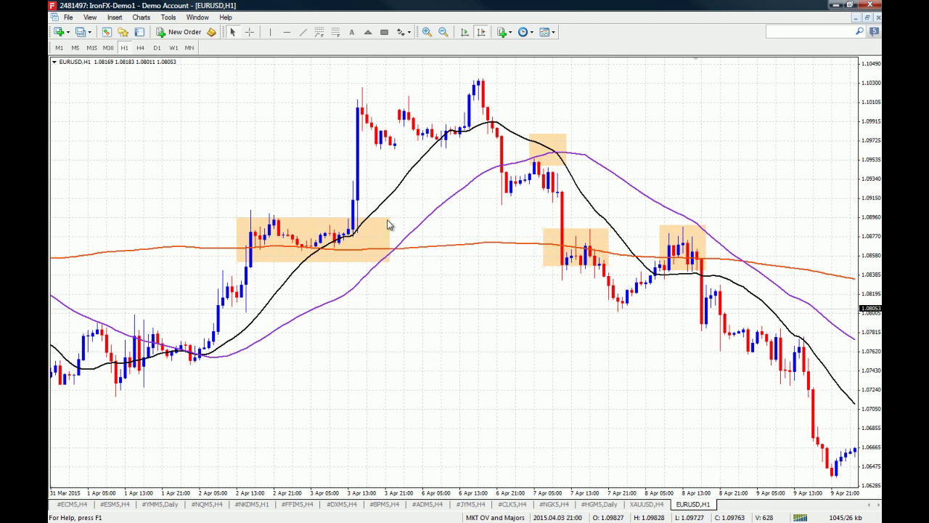
{"action": "key", "text": "Delete"}
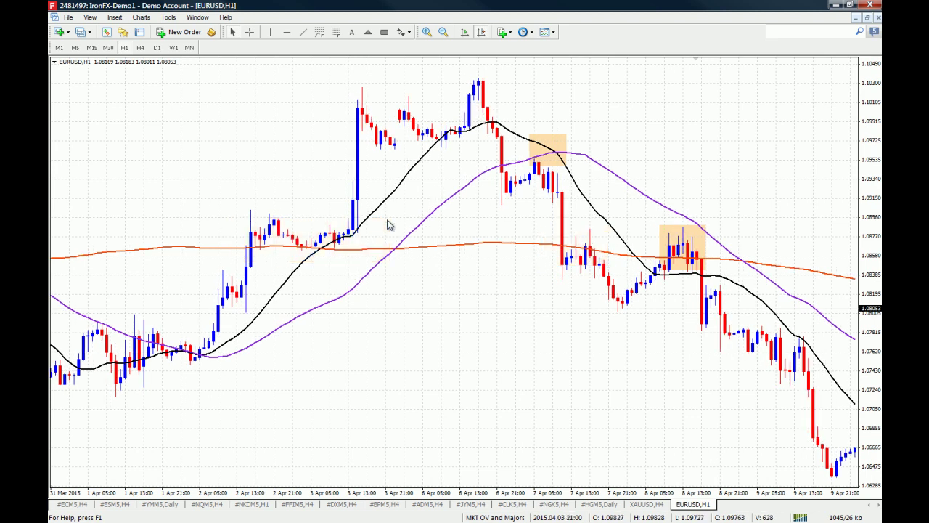
{"action": "left_click", "coordinate": [669, 229]}
{"action": "key", "text": "Delete"}
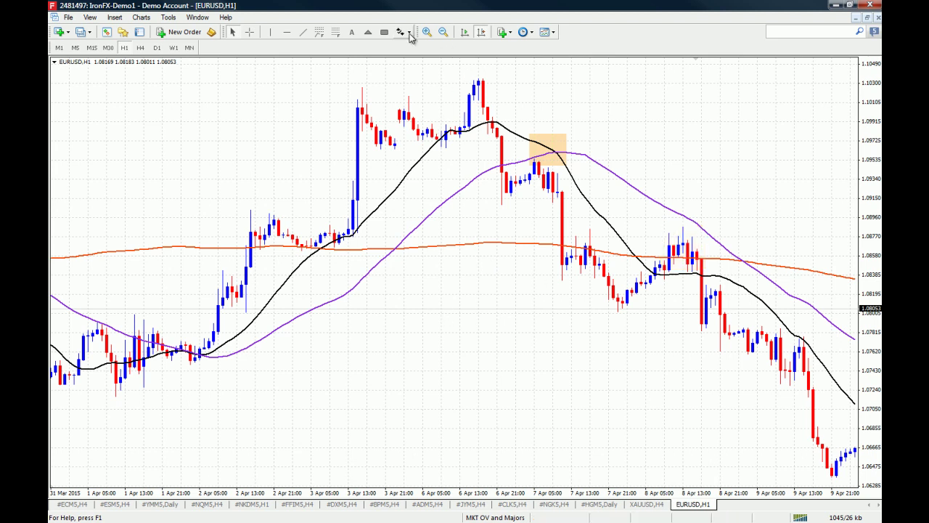
{"action": "left_click", "coordinate": [384, 32]}
- Draw a rectangle over the 2 Apr candles dipping onto the purple line, then pan to check
{"action": "left_click_drag", "start_coordinate": [190, 341], "coordinate": [217, 371]}
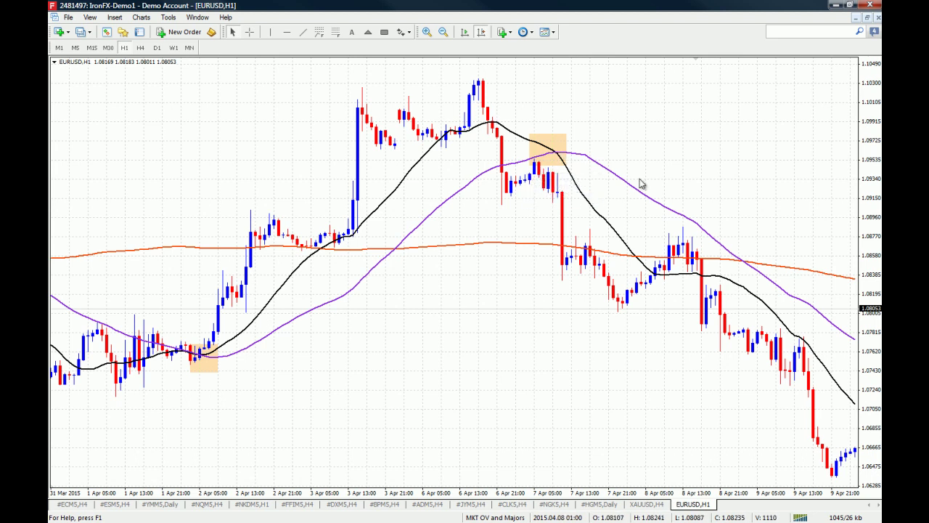
{"action": "scroll", "coordinate": [641, 183], "scroll_direction": "left", "scroll_amount": 4}
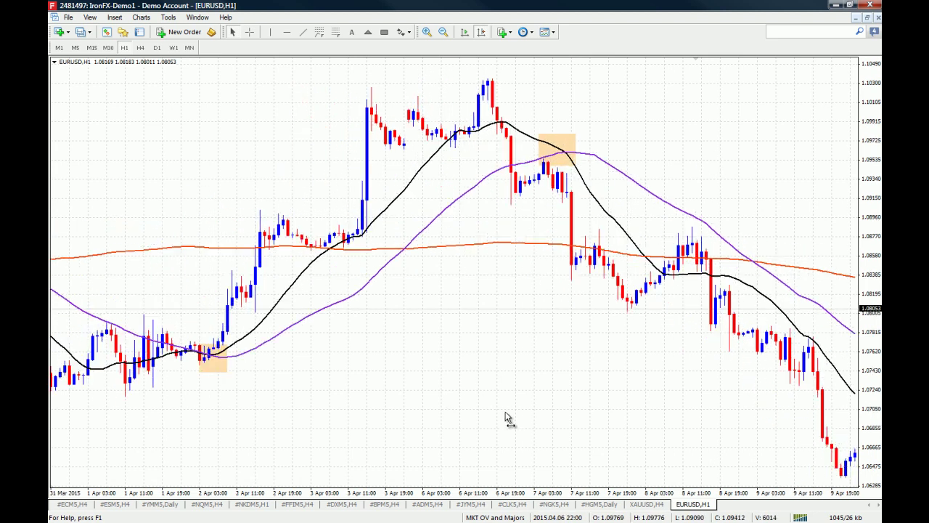
{"action": "scroll", "coordinate": [125, 312], "scroll_direction": "left", "scroll_amount": 5}
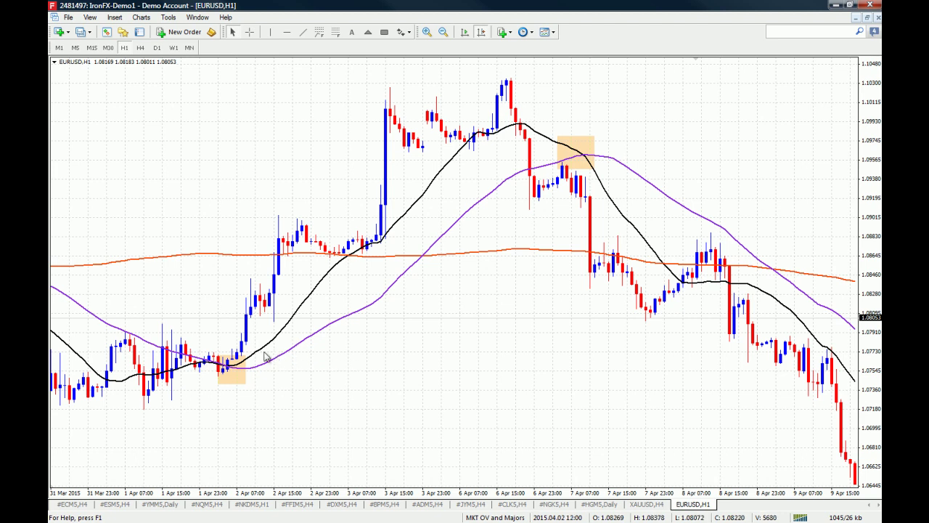
{"action": "mouse_move", "coordinate": [270, 342]}
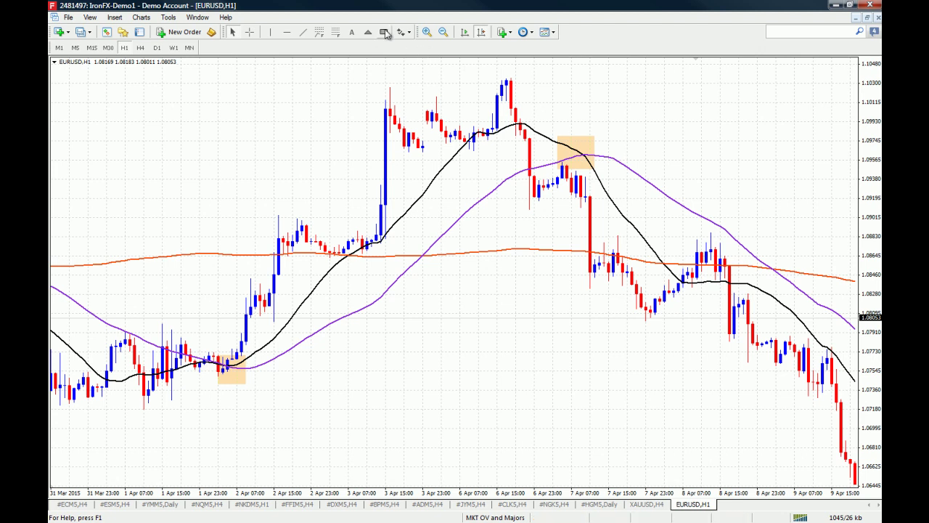
{"action": "left_click_drag", "start_coordinate": [527, 338], "coordinate": [435, 354]}
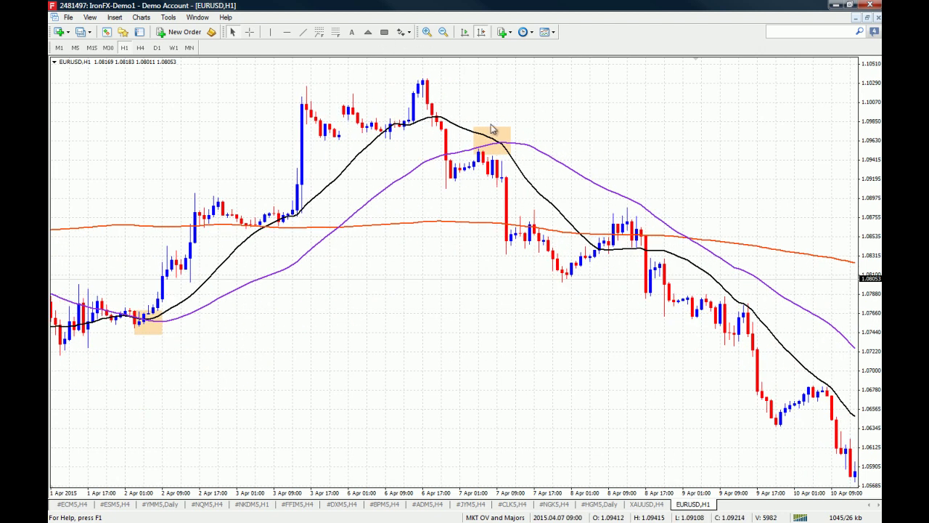
{"action": "left_click_drag", "start_coordinate": [500, 144], "coordinate": [561, 144]}
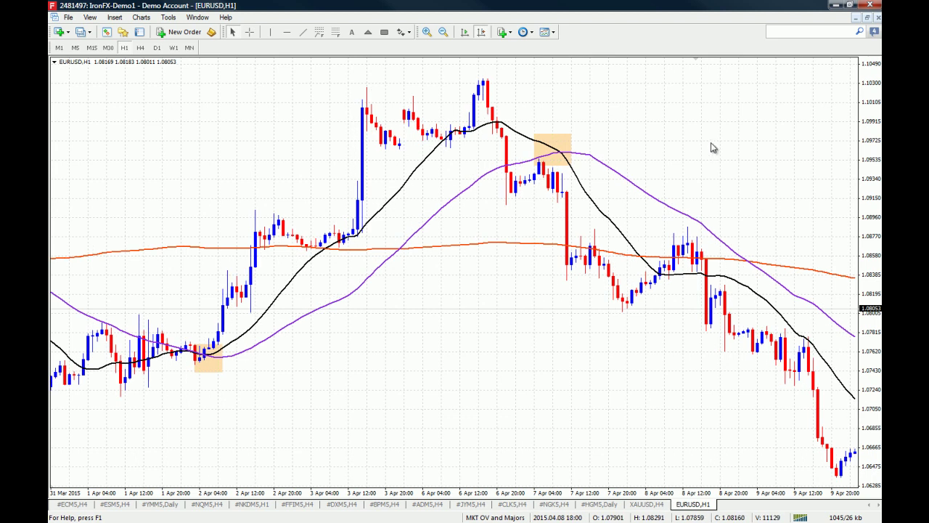